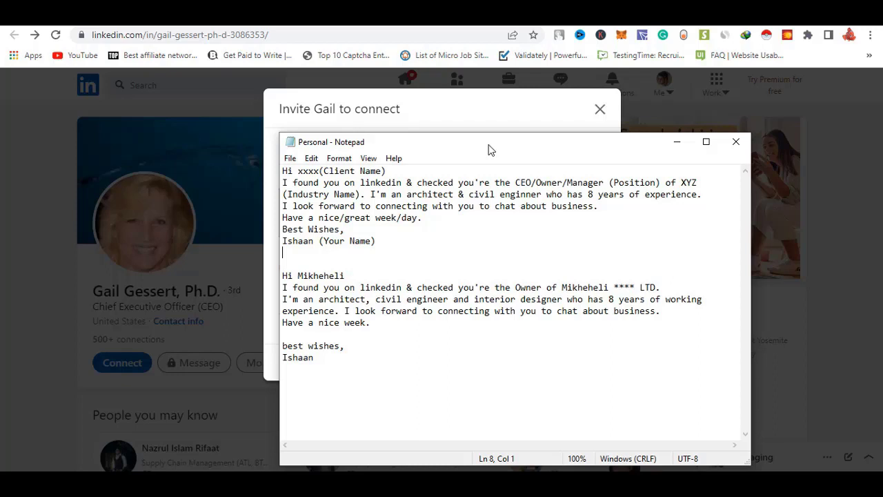
Step: Replace the recipient in the sample message's greeting with the profile owner's last name and reposition the note beside the profile
key("Down")
key("Down")
key("End")
key("ctrl+shift+Left")
type("Gessert")
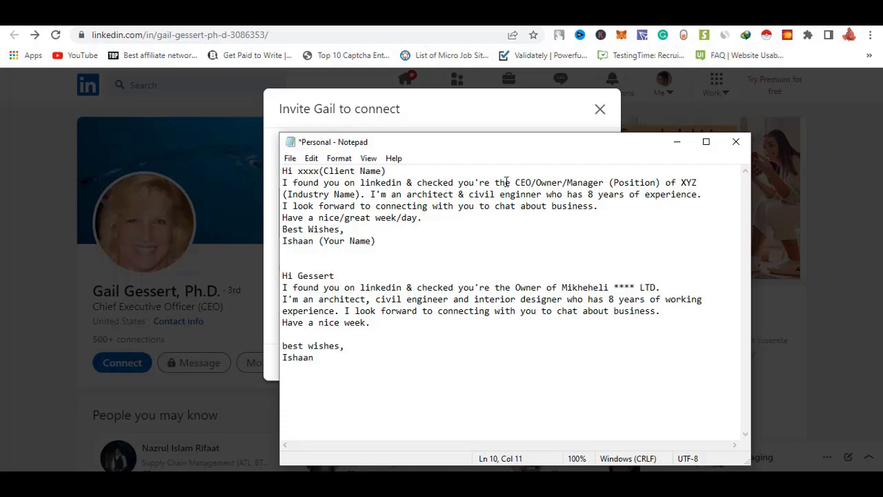
left_click_drag(536, 141, 582, 140)
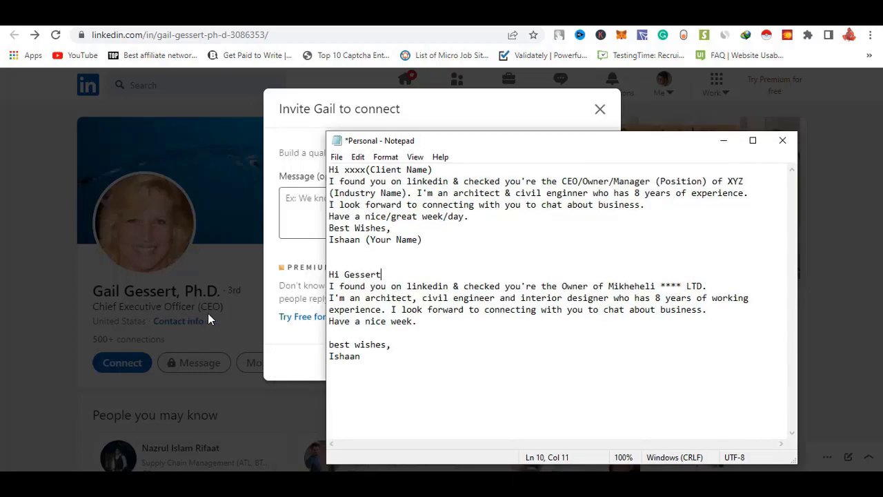
left_click_drag(483, 140, 375, 144)
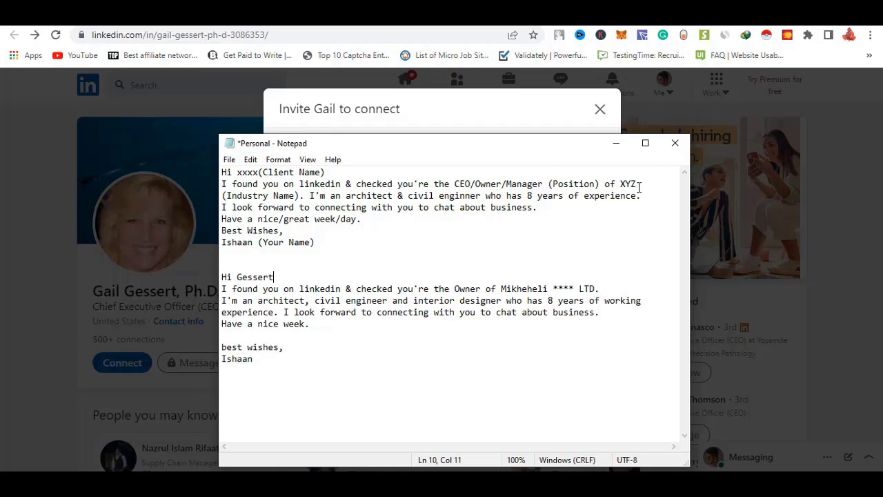
Step: Set the note and the invitation aside and review the profile's experience, education and skills sections
left_click(616, 143)
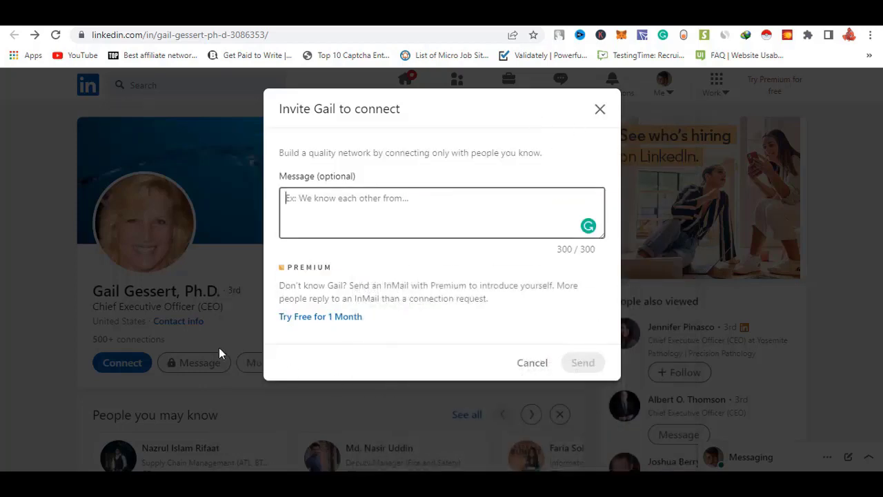
left_click(212, 315)
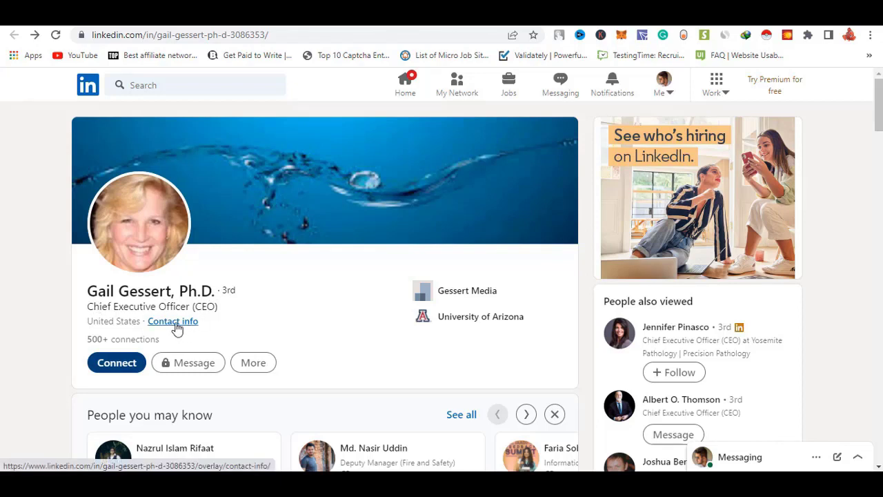
scroll(278, 311, "down", 4)
scroll(287, 343, "down", 3)
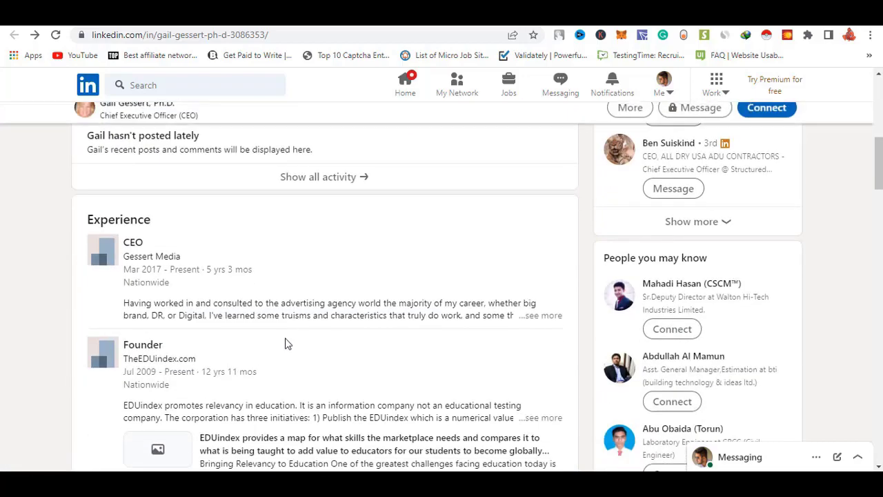
scroll(302, 211, "down", 2)
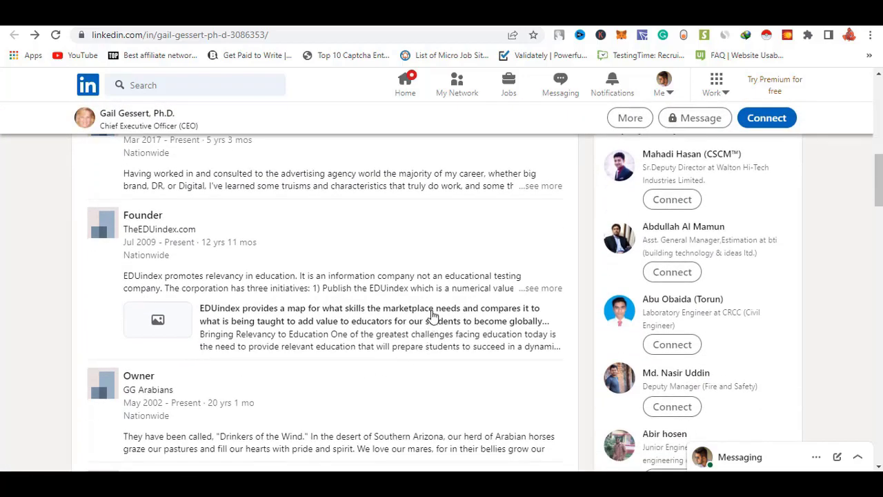
scroll(394, 283, "down", 6)
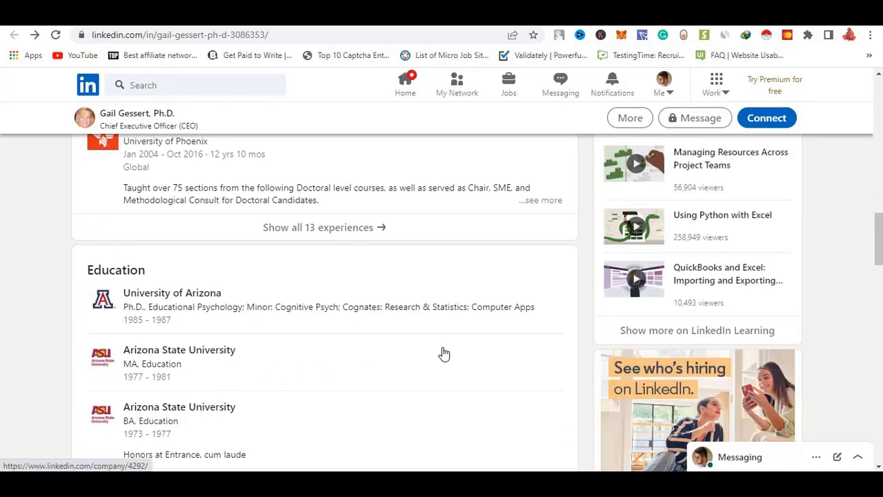
scroll(443, 353, "down", 3)
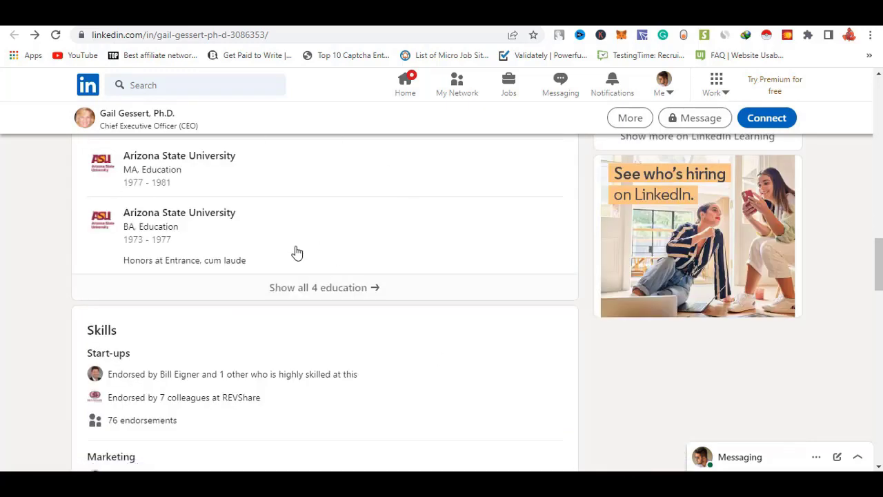
scroll(431, 288, "down", 2)
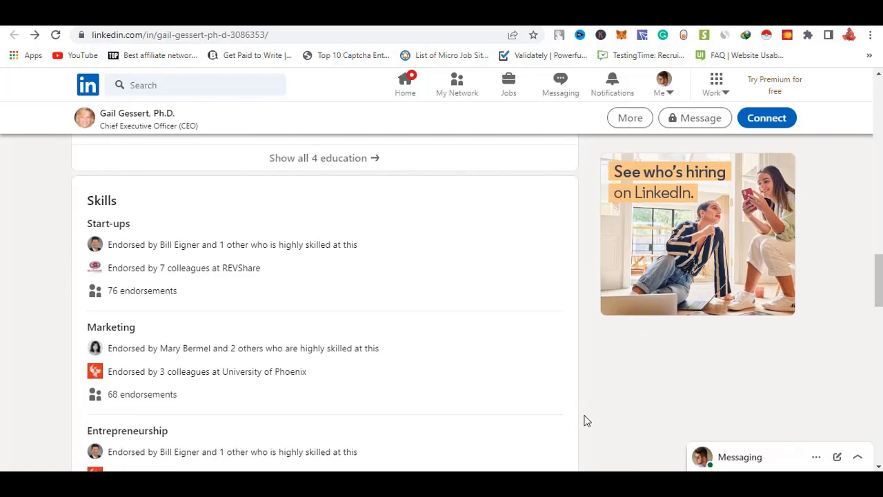
Step: Bring up the profile's connection invitation and examine the character limit of its message field
key("ctrl+w")
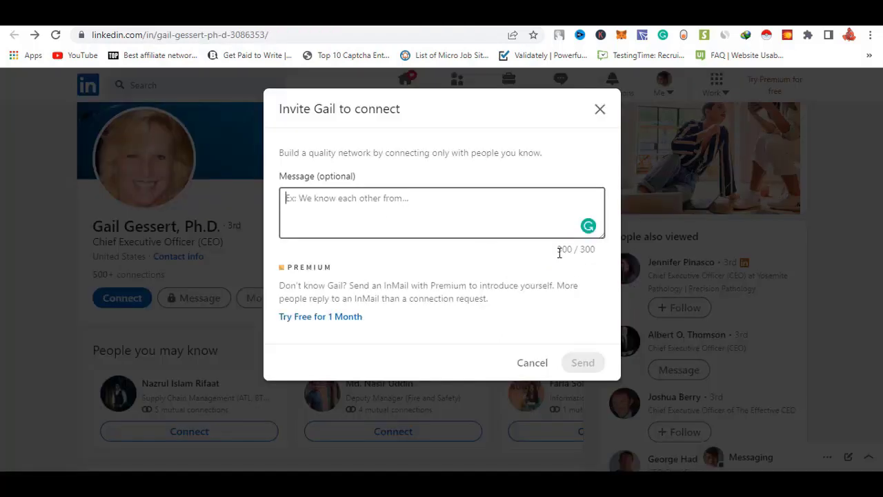
left_click_drag(557, 249, 595, 249)
left_click(403, 216)
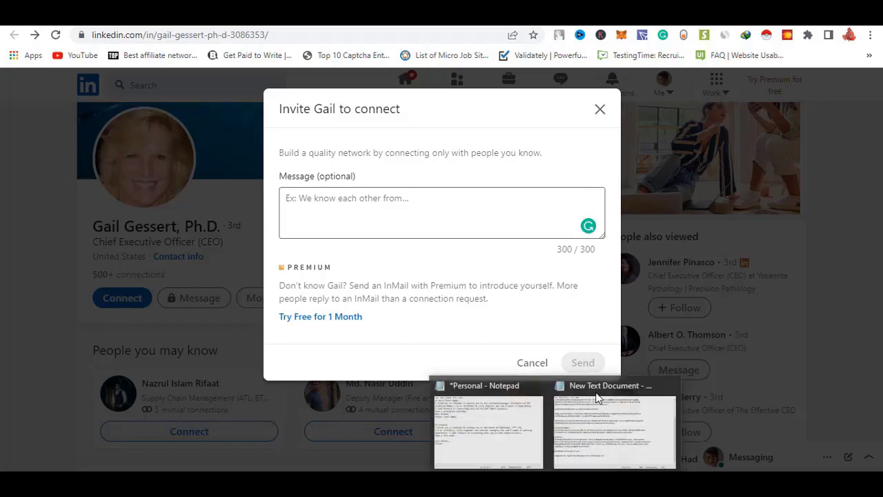
Step: Switch to the Personal note in Notepad and delete the recipient's name from the second message's greeting
left_click(496, 420)
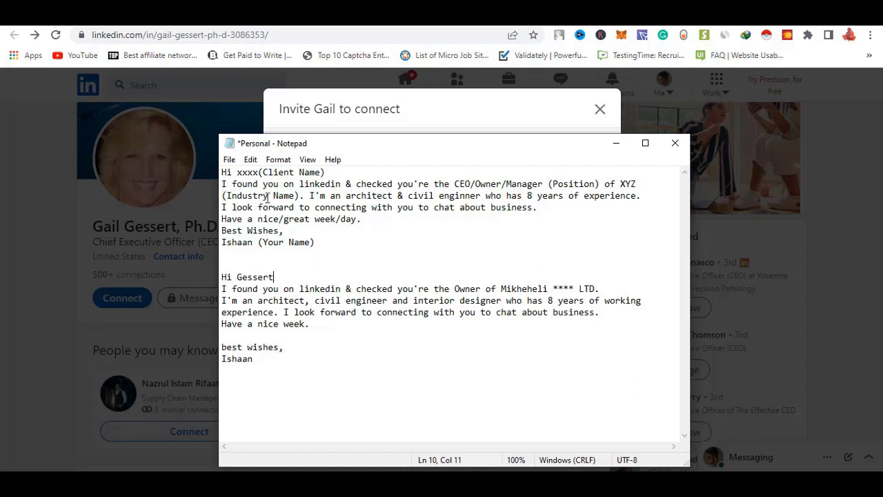
left_click(225, 183)
left_click_drag(279, 275, 236, 276)
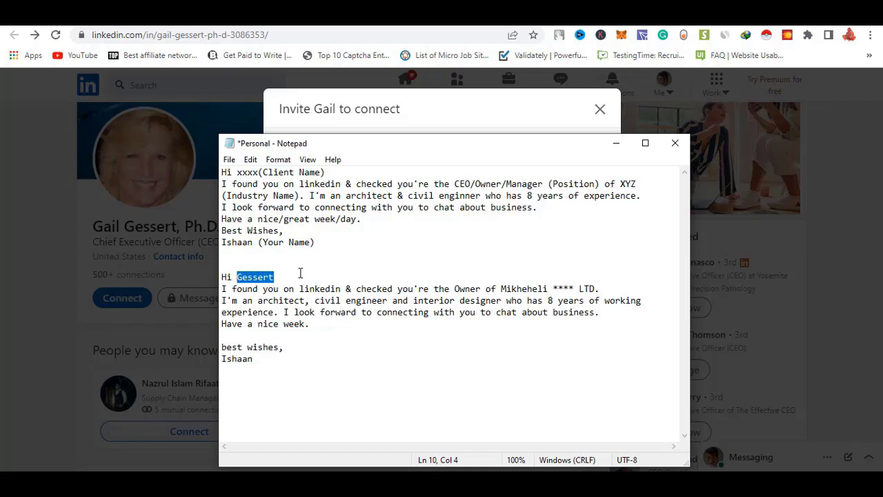
key("BackSpace")
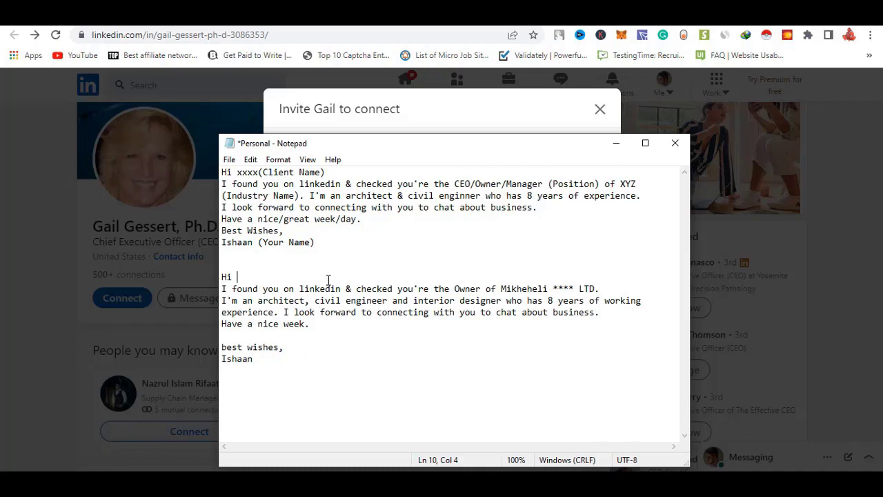
Step: Select the sample invitation message, switch to the letter counter web page and count the characters of the message there
left_click_drag(262, 357, 221, 278)
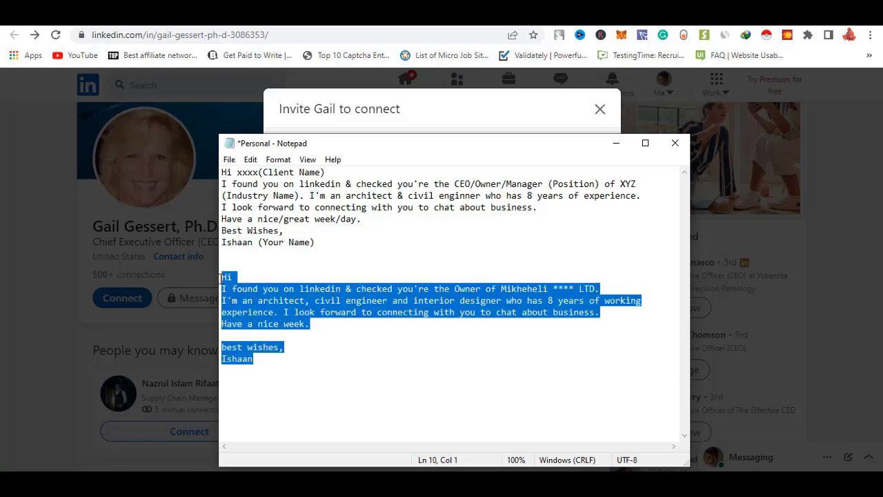
right_click(261, 304)
left_click(338, 145)
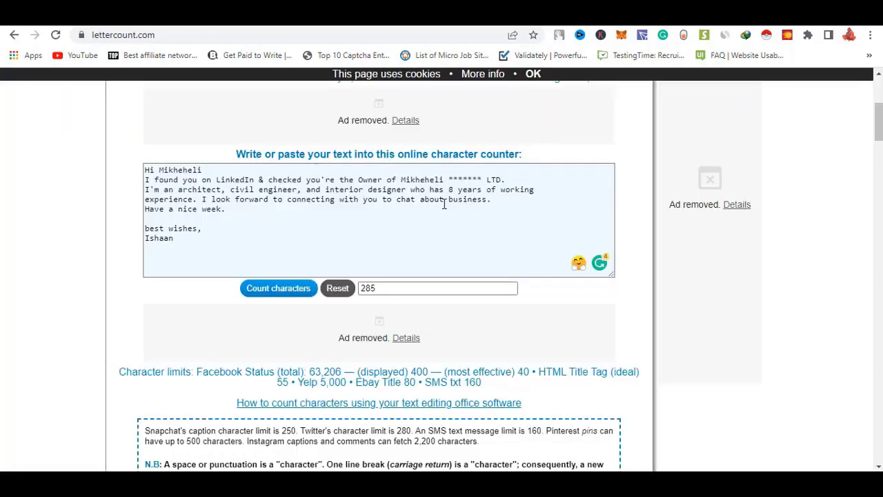
left_click(239, 240)
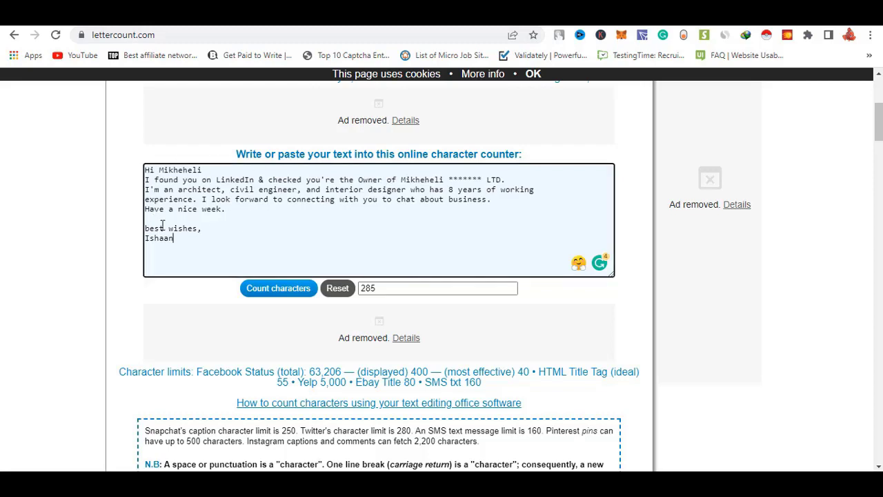
left_click(274, 289)
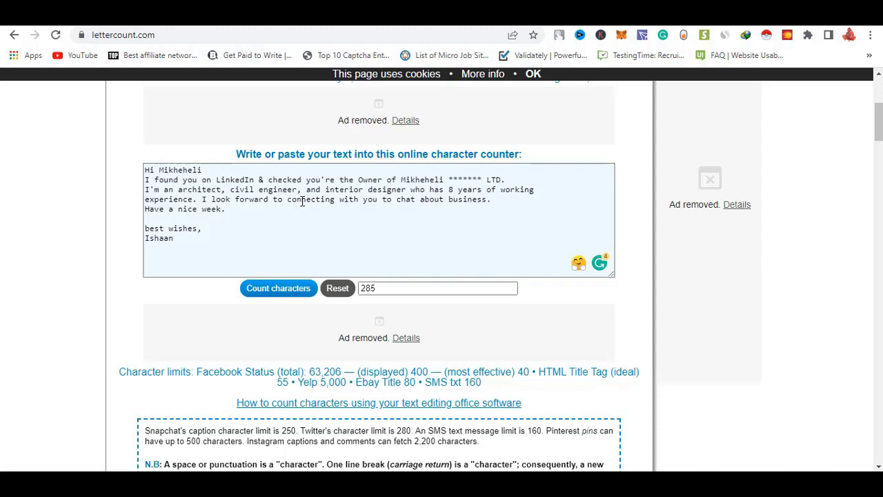
Step: Return to LinkedIn, go to the home feed and browse its posts
key("ctrl+Tab")
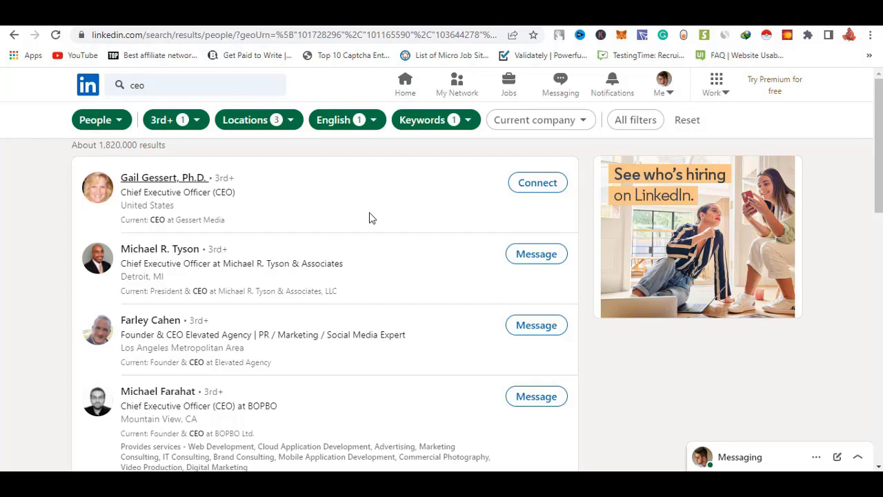
left_click(406, 86)
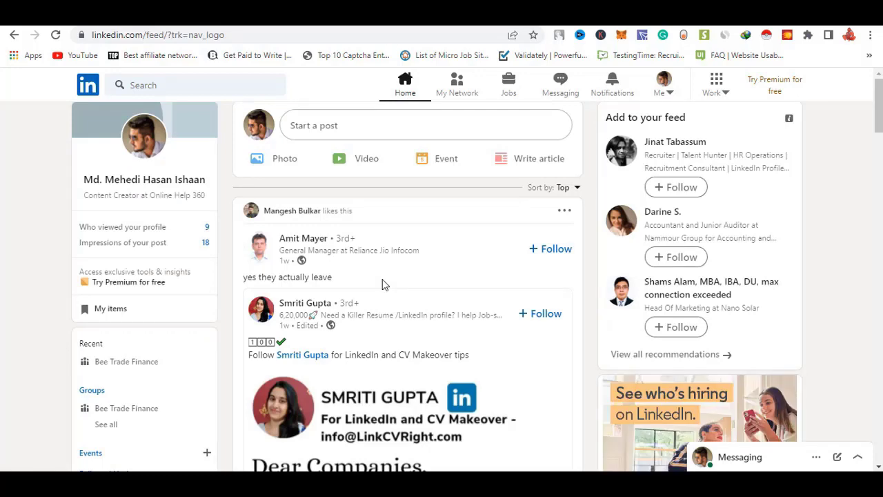
scroll(384, 285, "down", 10)
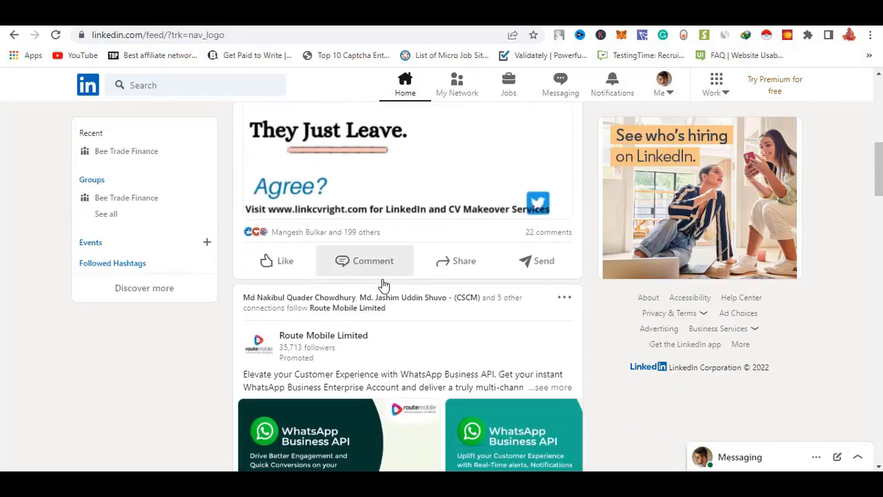